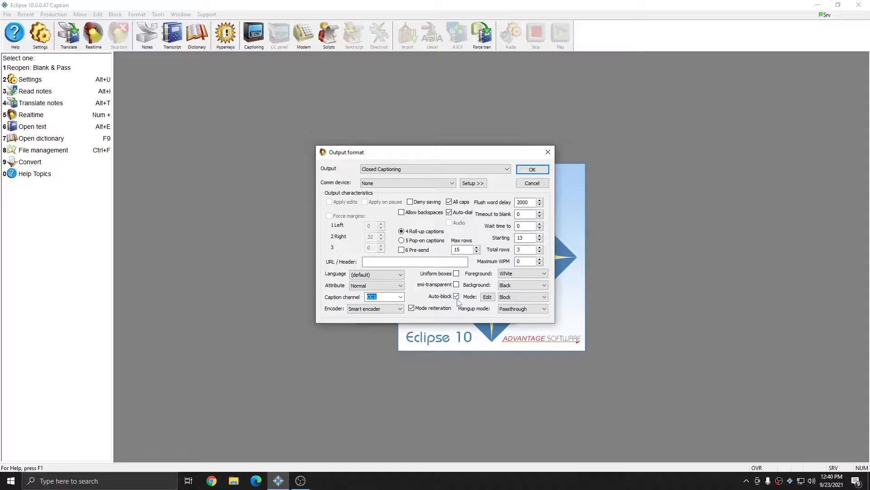
- Turn off Auto-block in the Closed Captioning output format and save the user settings
left_click(456, 296)
left_click(527, 172)
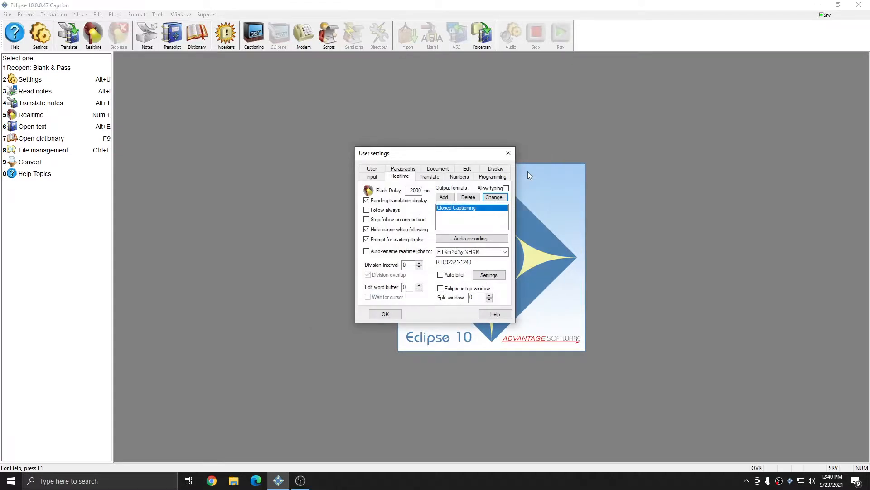
left_click(380, 312)
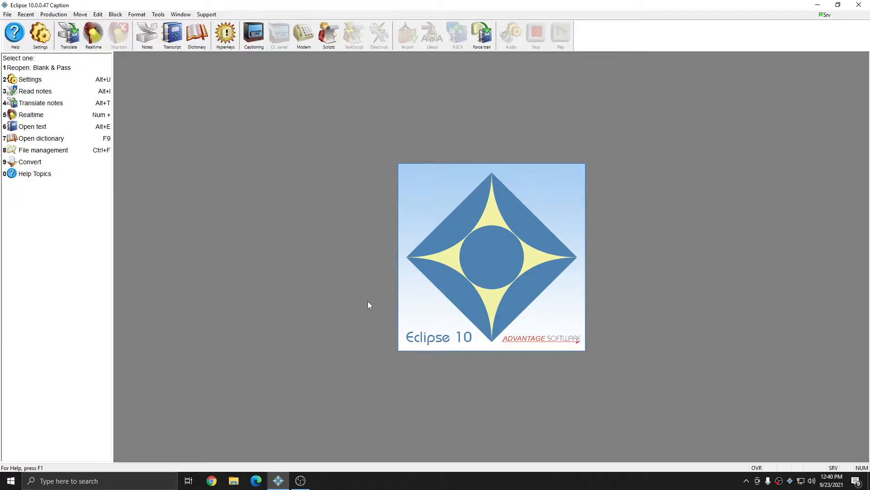
- Open the CC:RT Block macro for editing from the user's edit settings
key("alt+u")
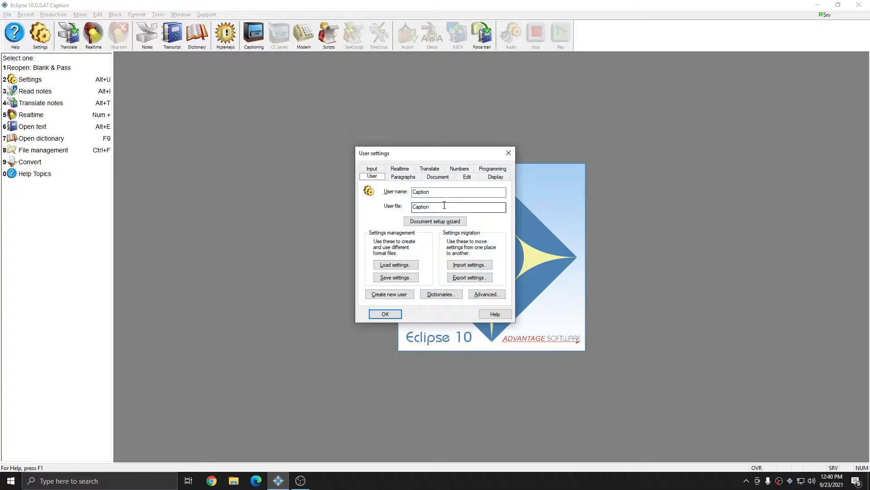
left_click(467, 176)
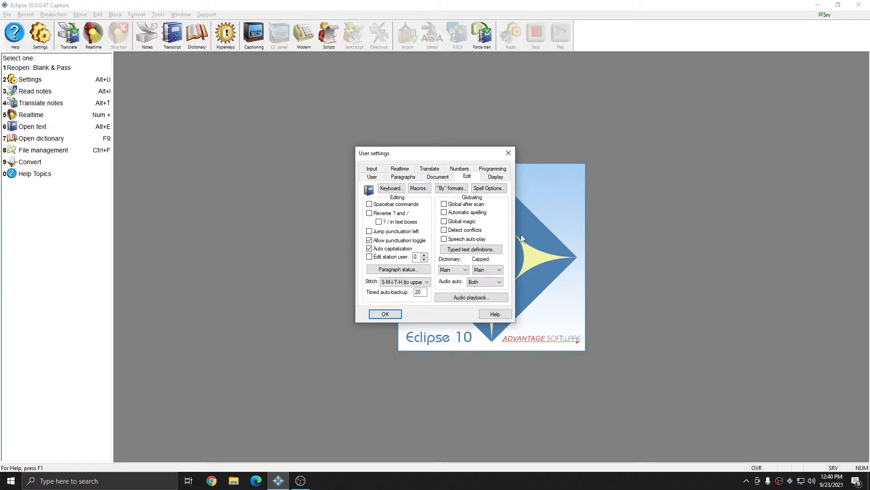
left_click(418, 187)
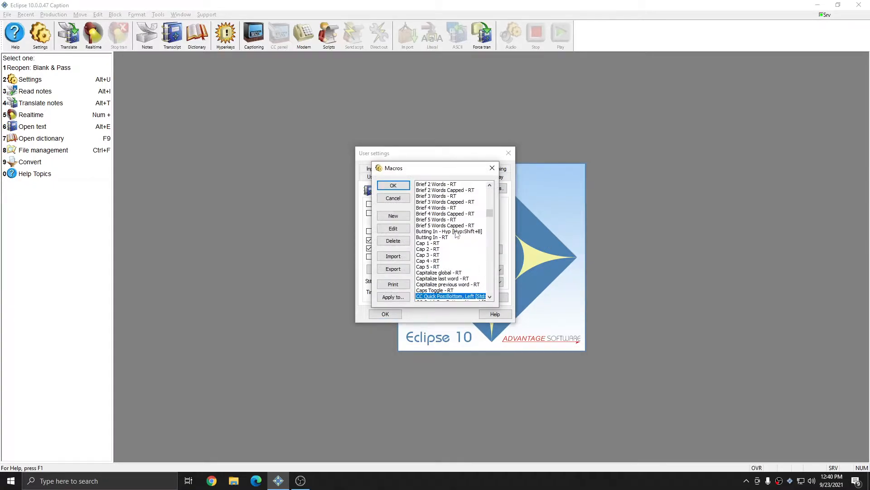
scroll(457, 234, "down", 5)
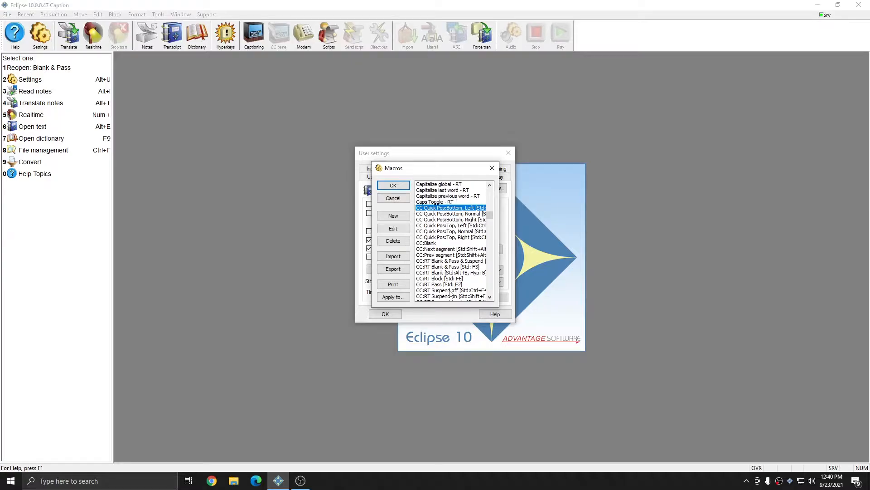
left_click(440, 279)
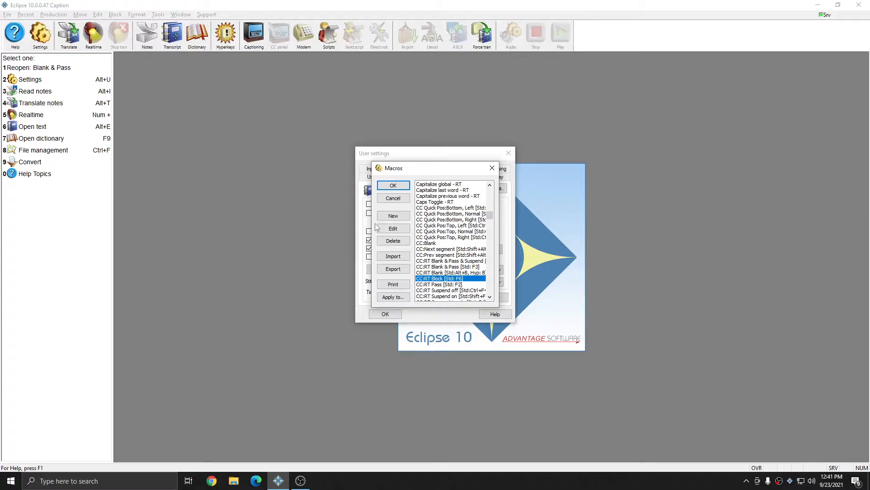
double_click(436, 279)
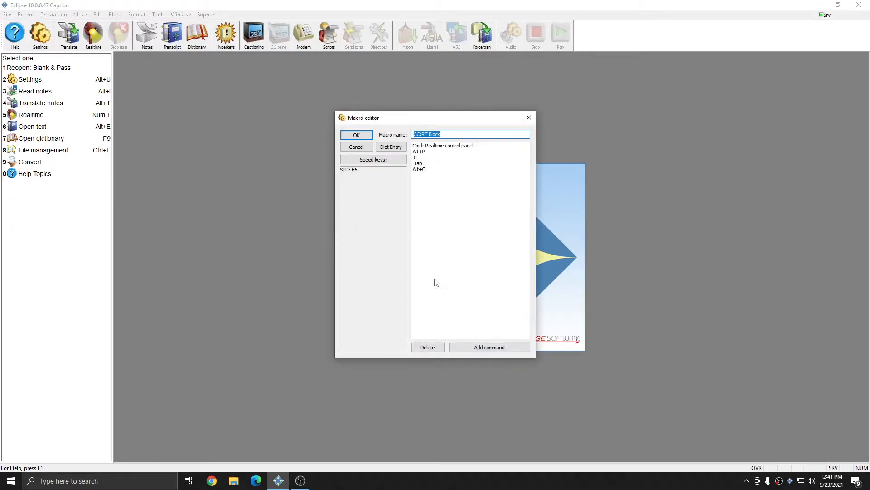
- Add a main dictionary entry that assigns the steno stroke PWHRO*BG to the CC:RT Block macro, and save the settings
left_click(397, 149)
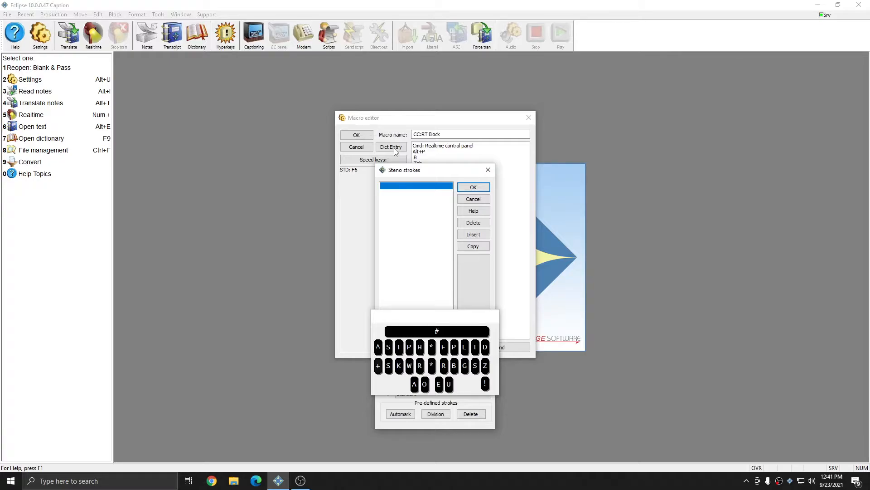
type("PWHRO*BG")
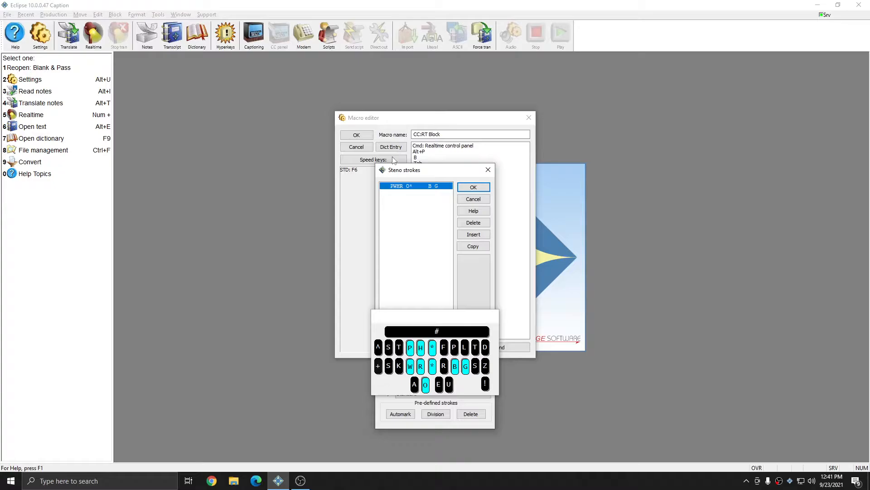
left_click(476, 187)
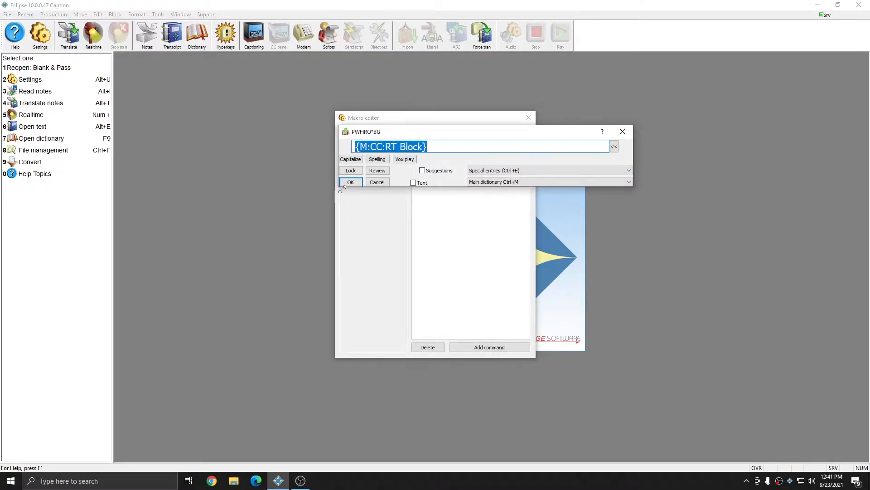
left_click(353, 181)
left_click(358, 133)
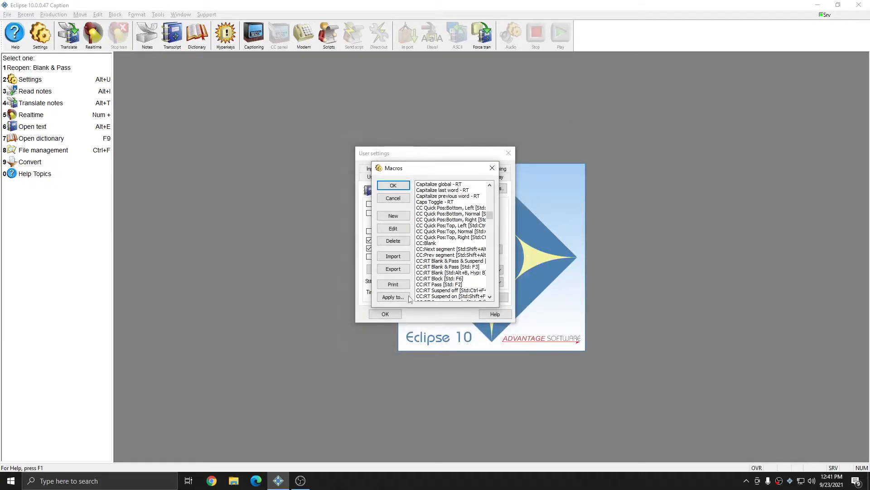
left_click(403, 186)
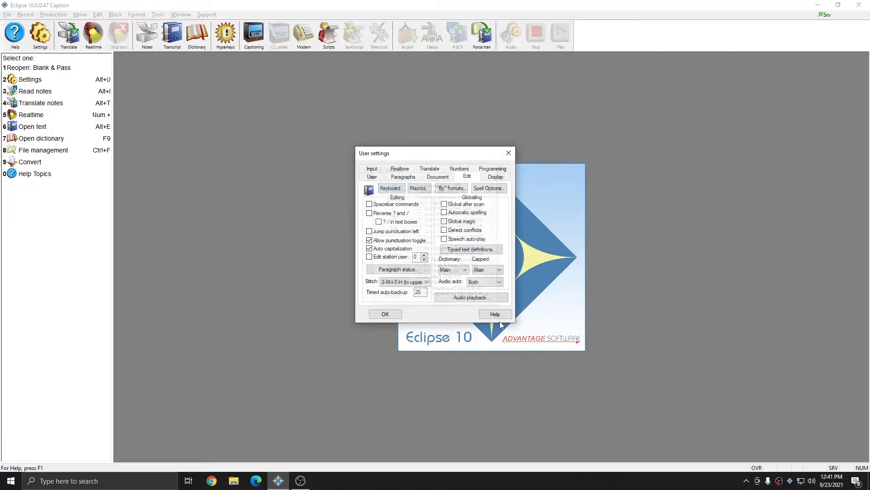
left_click(385, 314)
- Open the default dictionary, filter its entries for "block" and check the entry for the CC:RT Block macro
key("F9")
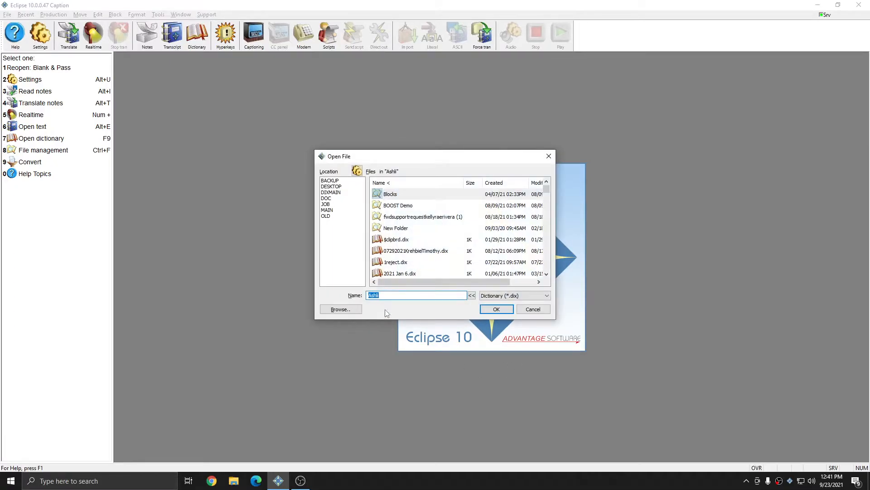
key("Return")
type("1block")
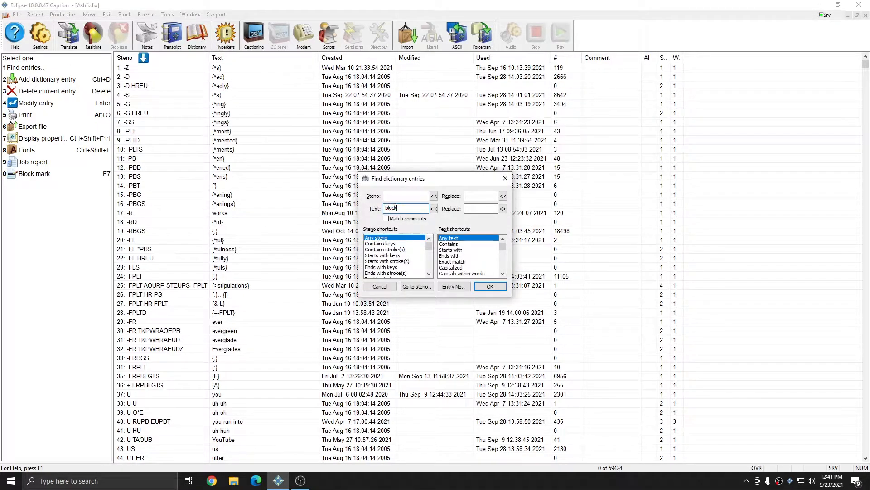
key("Return")
left_click(212, 224)
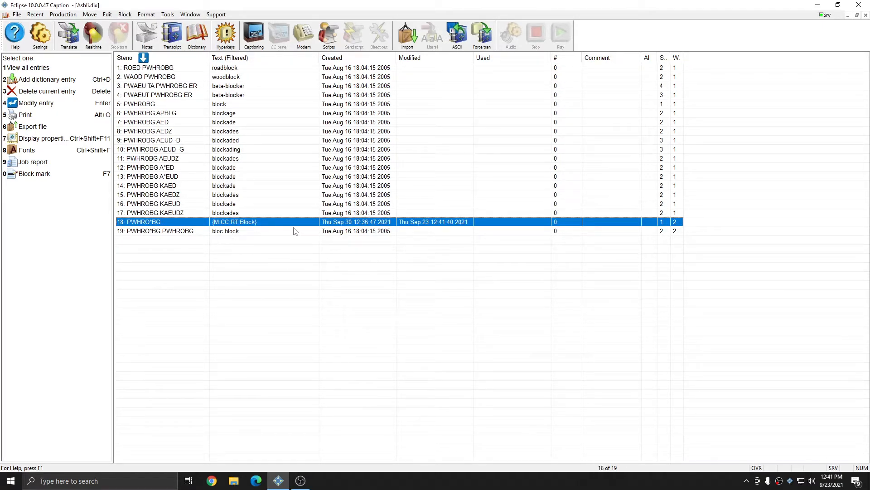
key("Home")
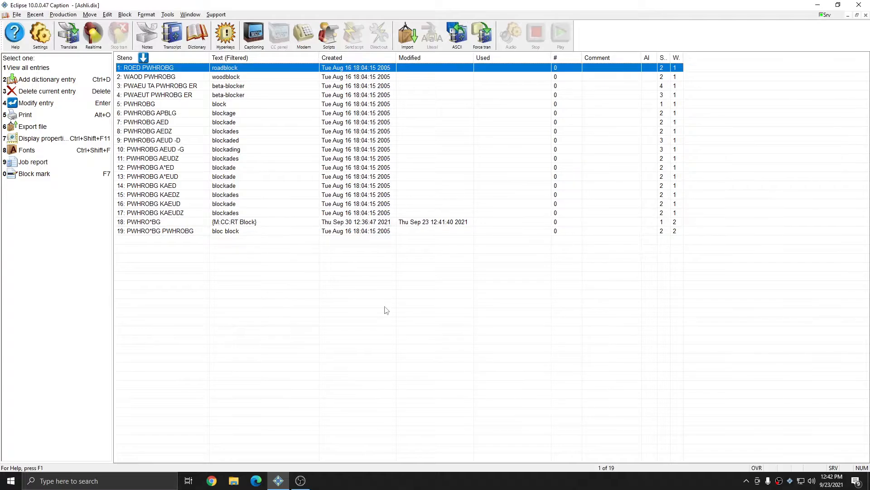
- Filter the dictionary for "blank", check the CC:RT Blank & Pass macro entry and close the dictionary
key("ctrl+f")
type("blank")
key("Return")
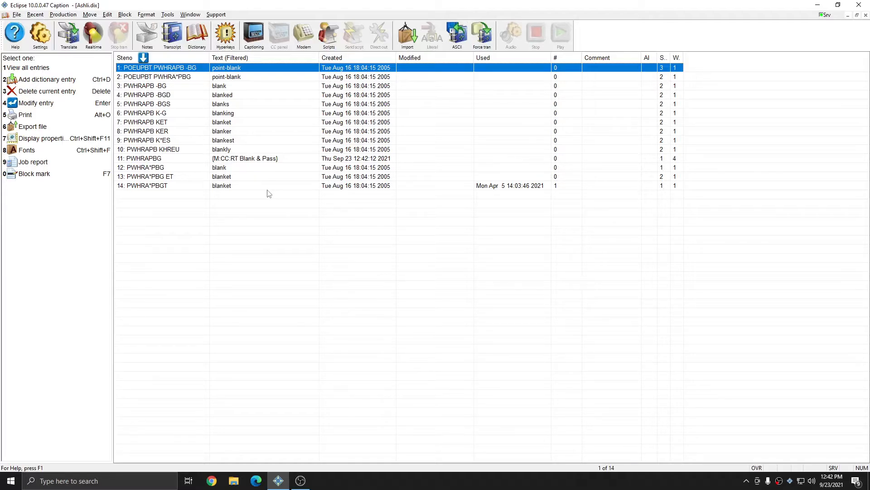
left_click(261, 166)
left_click(258, 160)
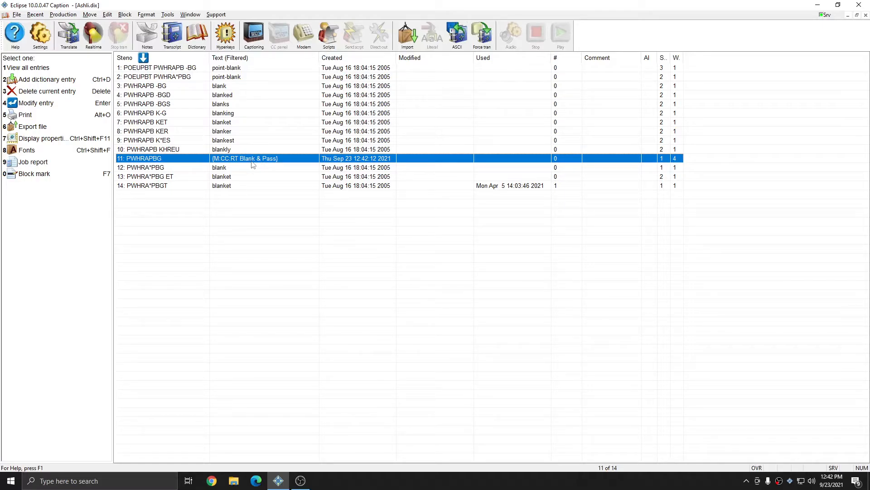
key("Escape")
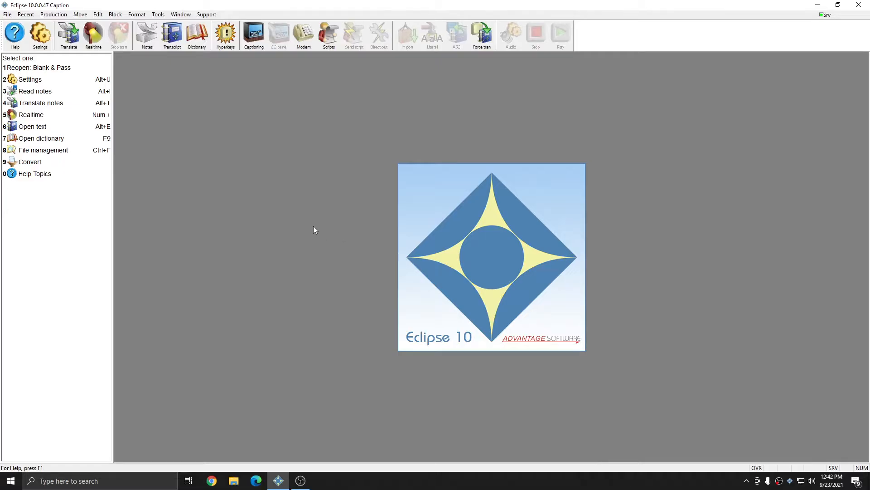
- Translate the Block note file as a virtual realtime captioning session
key("alt+t")
left_click(374, 175)
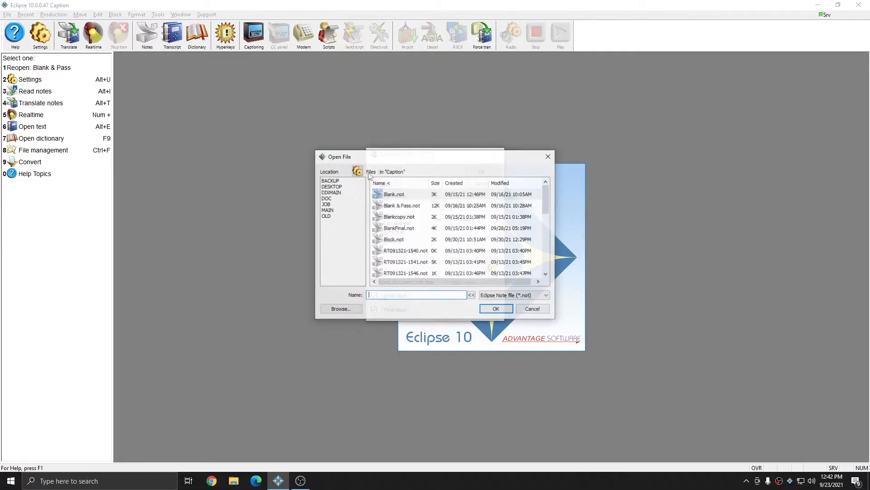
type("block")
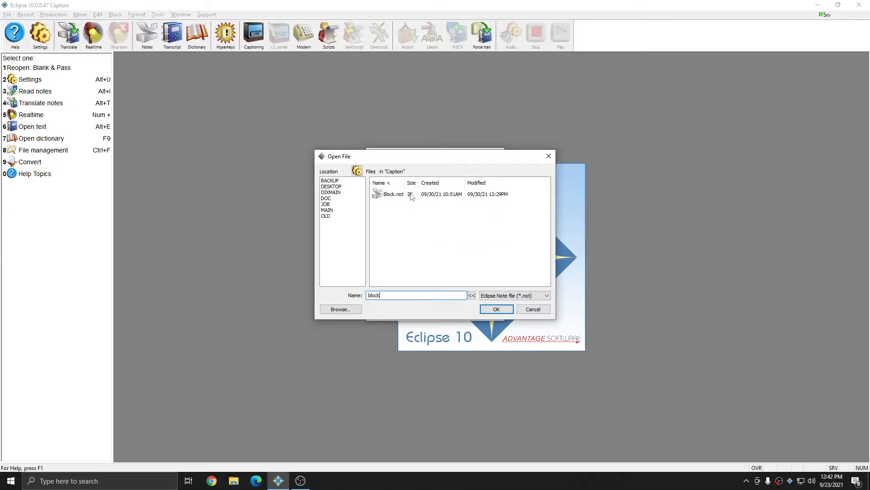
key("Return")
left_click(397, 251)
left_click(474, 172)
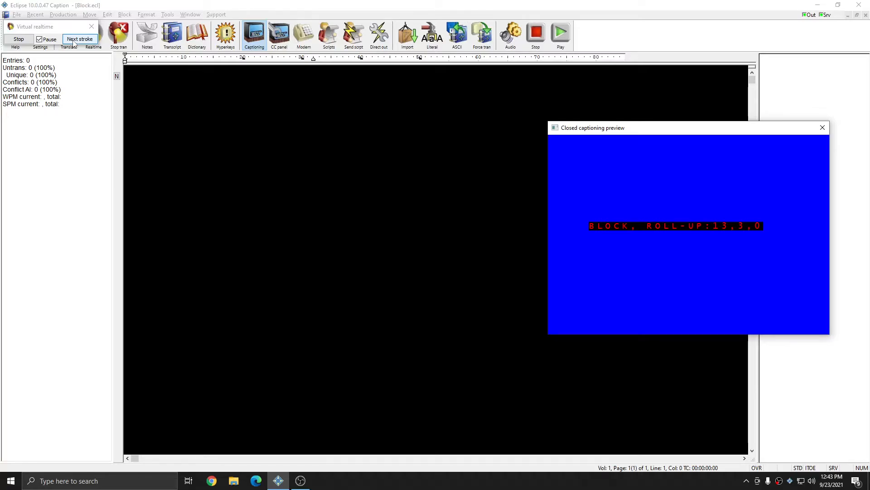
- Advance the virtual realtime strokes through Speaker1's question and the stroke that blanks the display and passes captions through
left_click(73, 39)
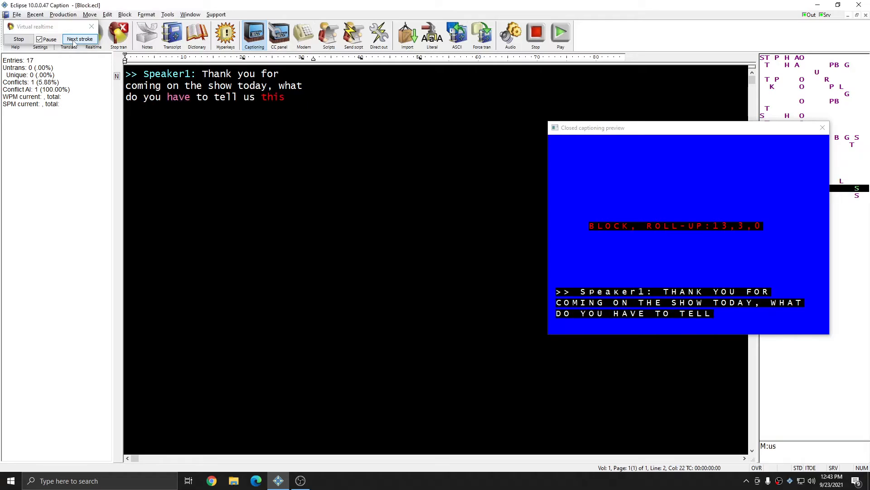
left_click(73, 40)
left_click(73, 41)
left_click(73, 40)
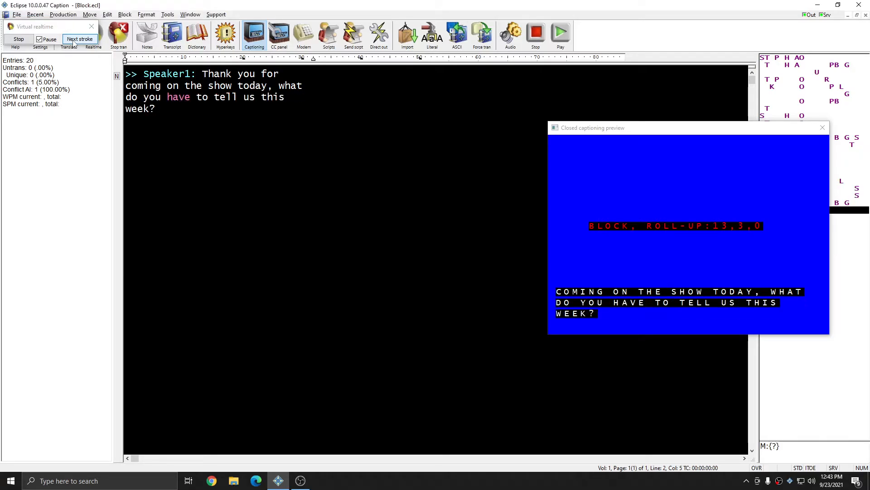
left_click(73, 40)
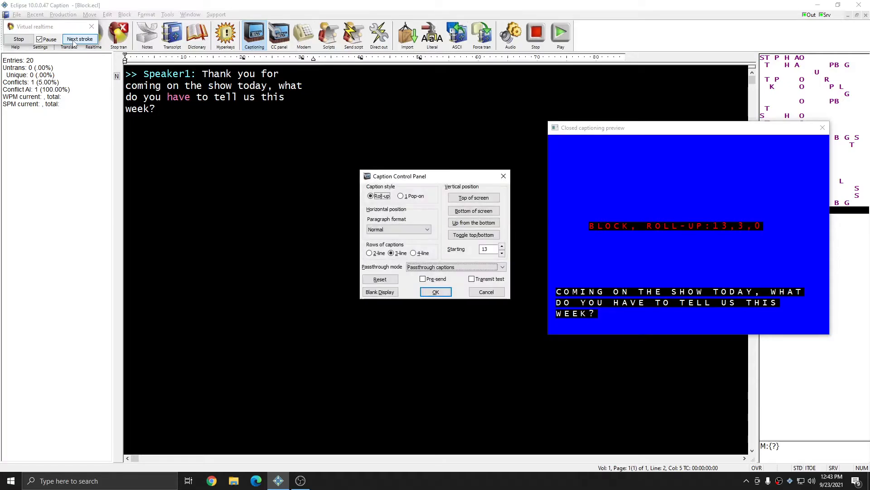
left_click(73, 41)
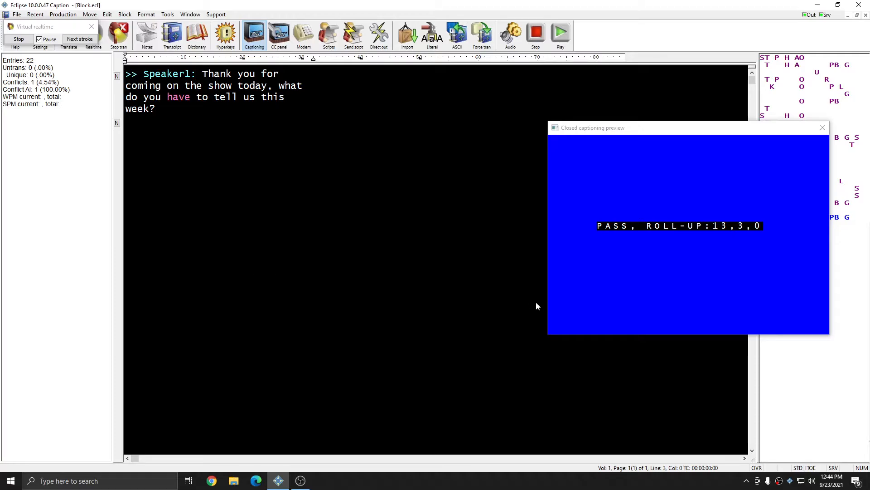
- Advance through the block command stroke and Speaker2's reply up to "upcoming fun run for kids"
left_click(77, 41)
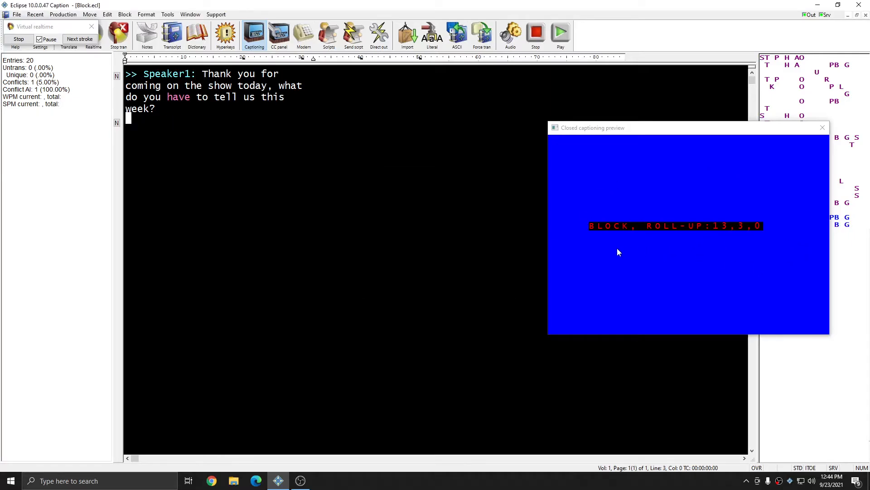
left_click(78, 40)
left_click(78, 40)
left_click(77, 40)
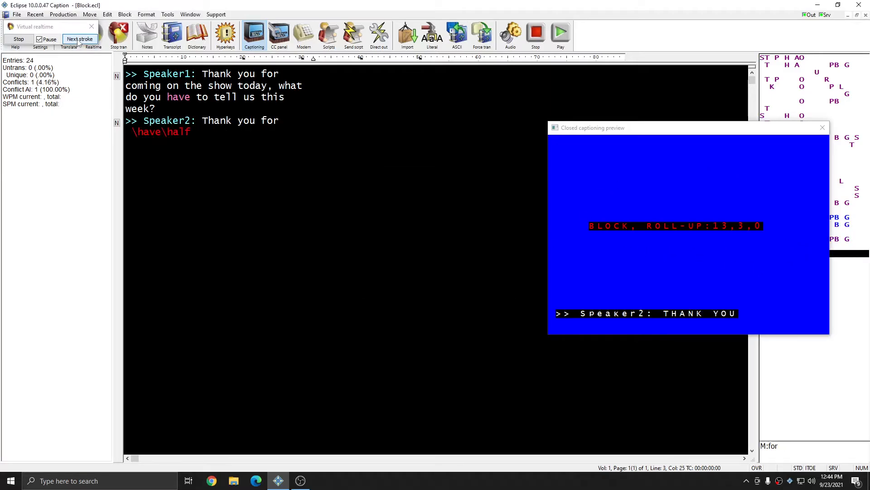
left_click(77, 39)
left_click(77, 40)
left_click(78, 40)
left_click(77, 40)
left_click(78, 40)
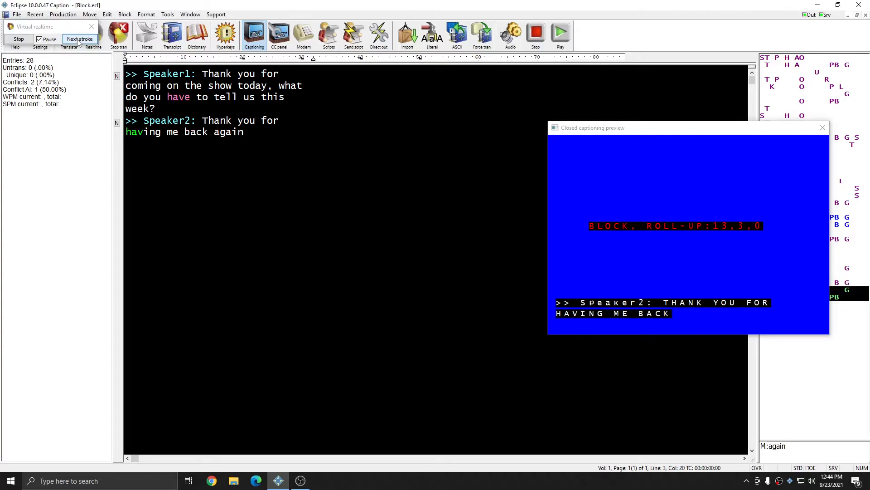
left_click(79, 39)
left_click(78, 40)
left_click(79, 40)
left_click(79, 40)
left_click(78, 40)
left_click(78, 40)
left_click(79, 40)
left_click(78, 40)
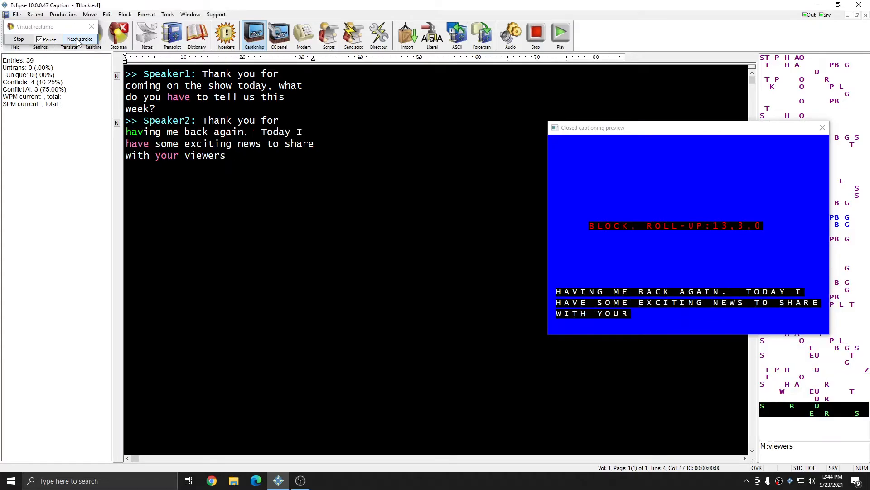
left_click(79, 40)
left_click(79, 40)
left_click(78, 40)
left_click(78, 40)
left_click(79, 40)
left_click(79, 40)
left_click(78, 40)
left_click(78, 40)
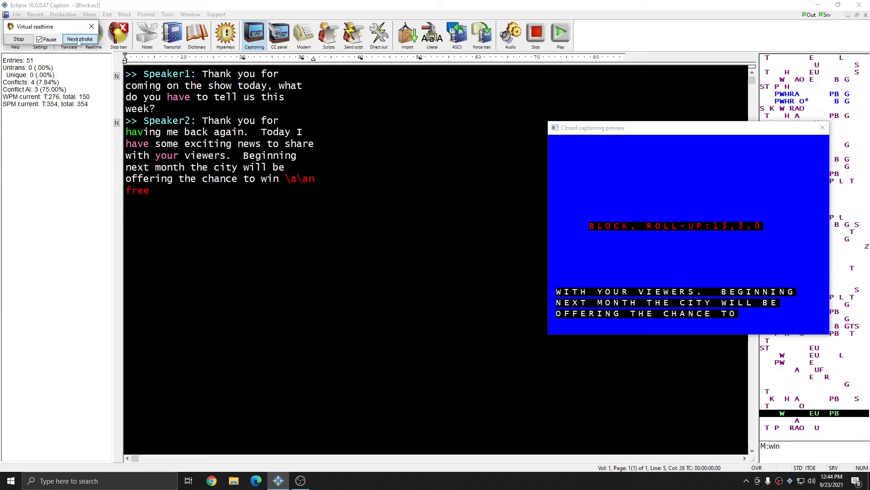
left_click(78, 40)
left_click(79, 40)
left_click(78, 40)
left_click(78, 40)
left_click(78, 40)
left_click(78, 40)
left_click(78, 40)
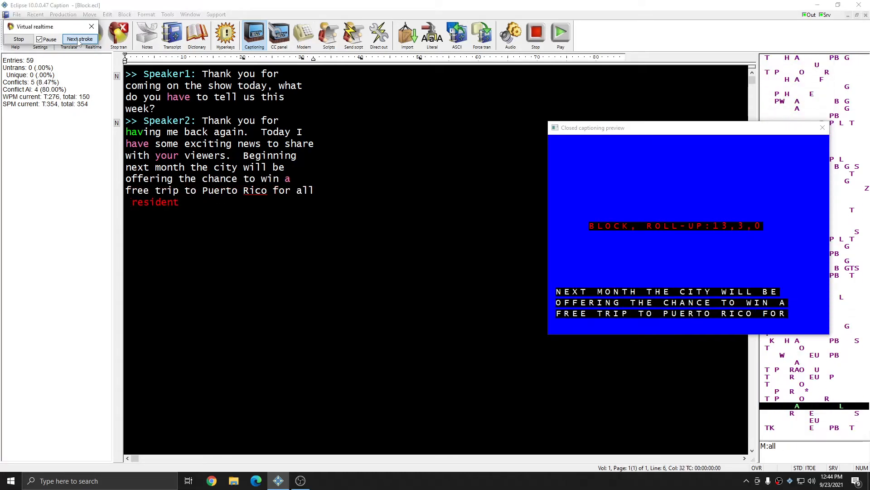
left_click(79, 40)
left_click(78, 40)
left_click(78, 40)
left_click(79, 39)
left_click(78, 40)
left_click(78, 40)
left_click(78, 40)
left_click(78, 40)
left_click(79, 40)
left_click(78, 39)
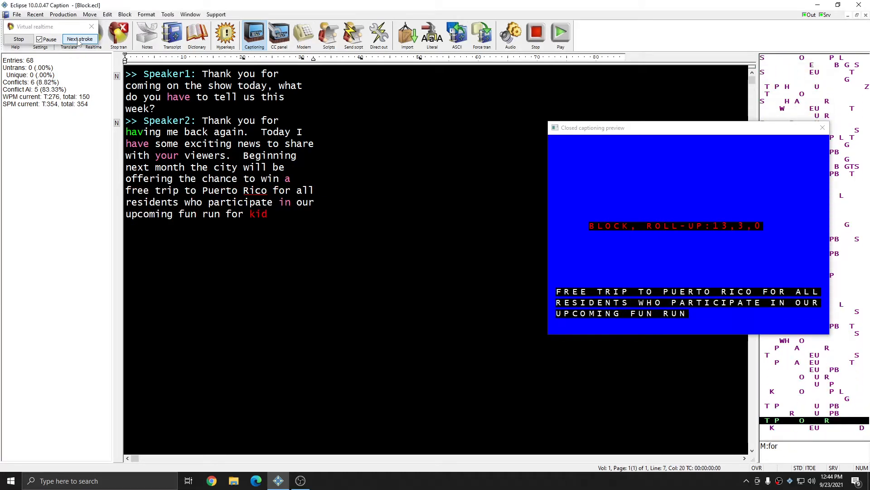
left_click(78, 40)
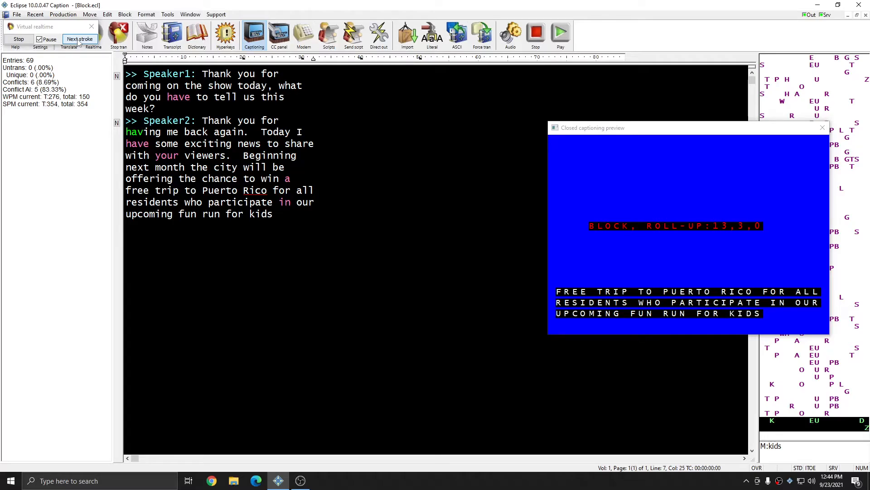
- Advance the virtual realtime through the blank-and-pass and block strokes after "kids", and move the closed captioning preview clear of the steno notes
left_click(79, 39)
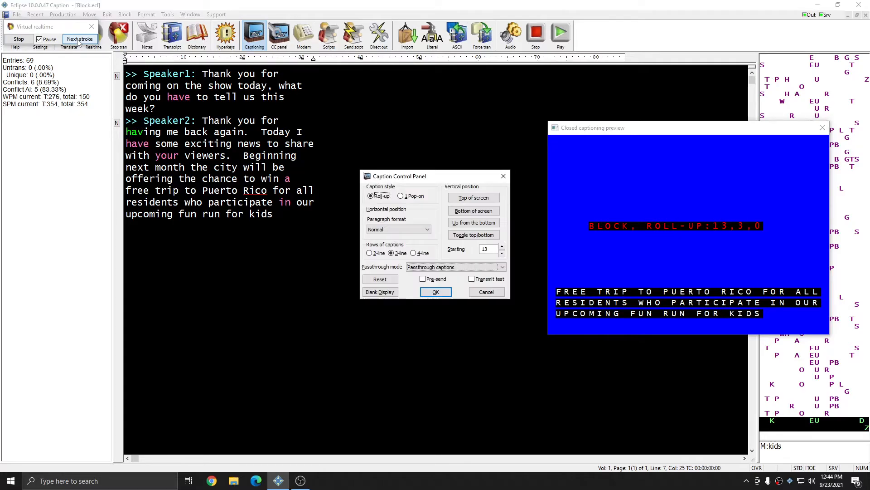
left_click(79, 40)
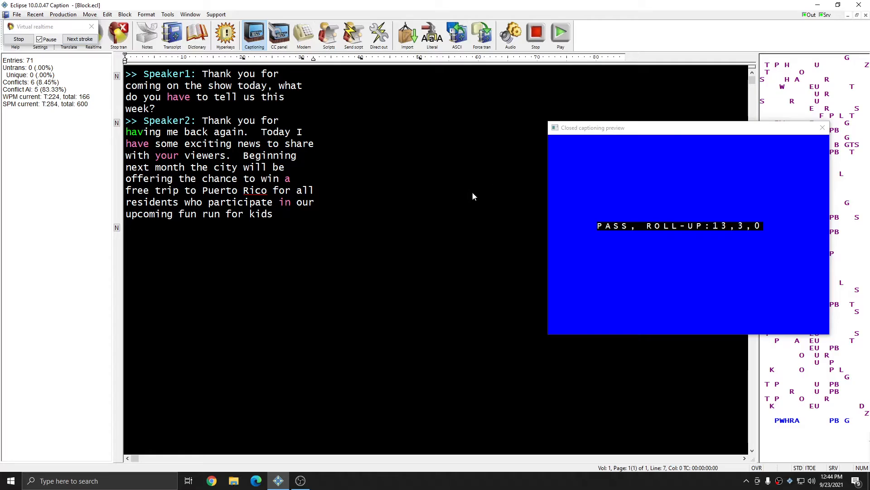
left_click(75, 42)
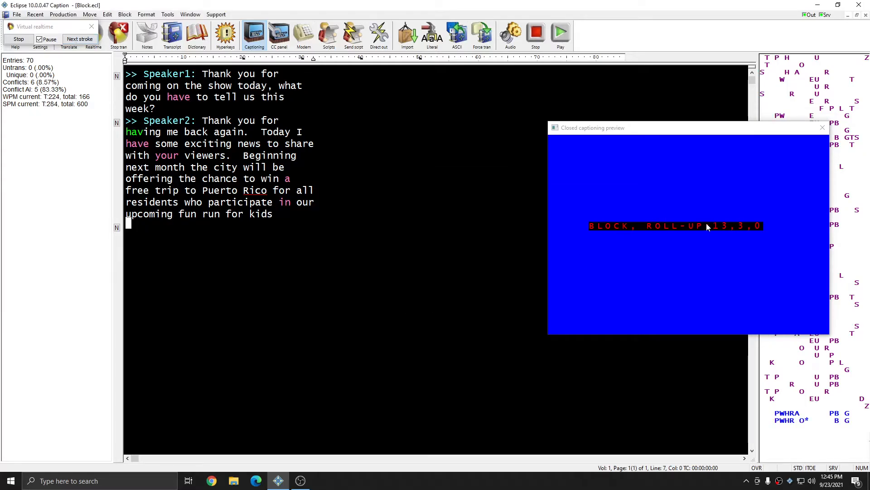
mouse_move(725, 144)
left_mouse_down()
mouse_move(648, 129)
mouse_move(595, 104)
left_mouse_up()
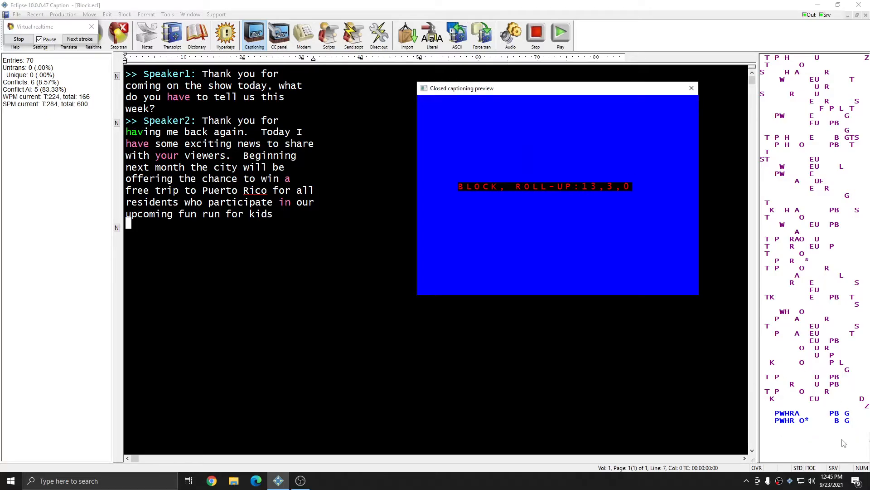
- Advance the strokes through Speaker1's fun run question, Speaker2's January 12 answer and Speaker1's reply up to "thank you for coming to let"
left_click(83, 40)
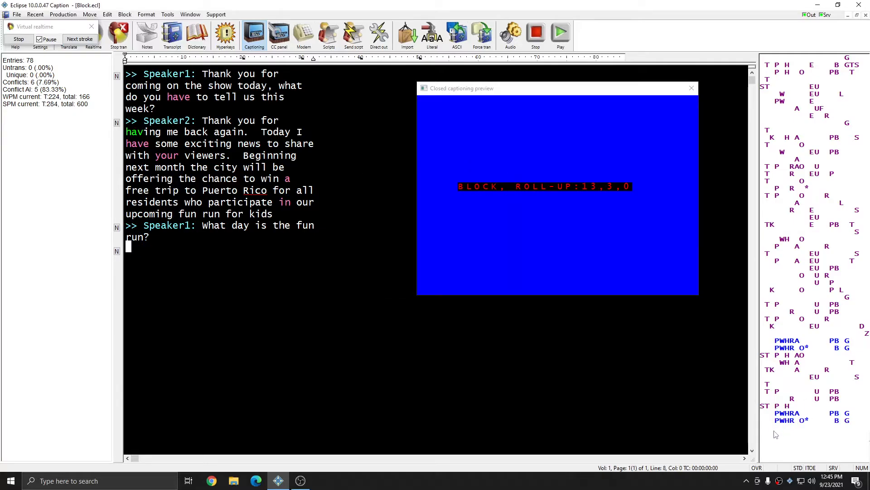
left_click(79, 40)
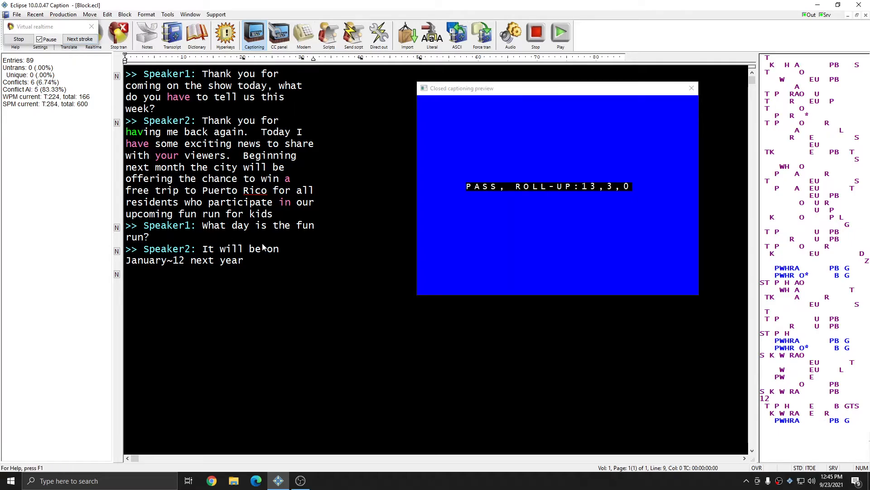
left_click(80, 39)
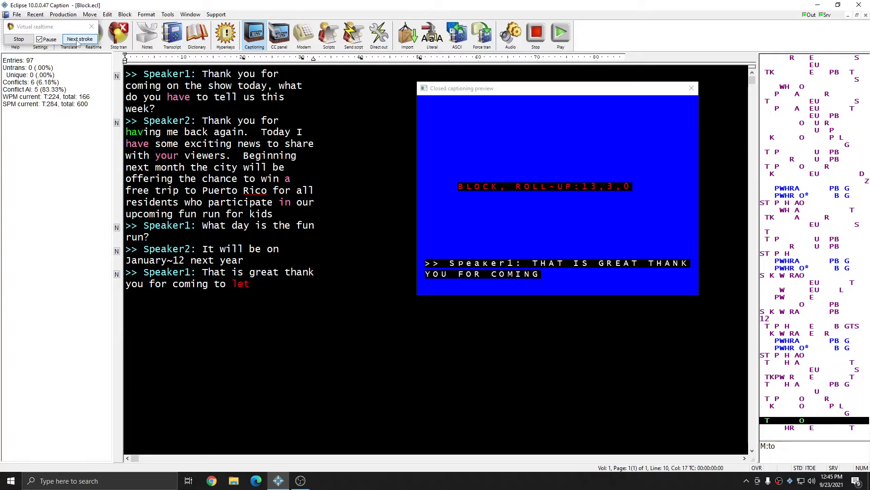
left_click(77, 41)
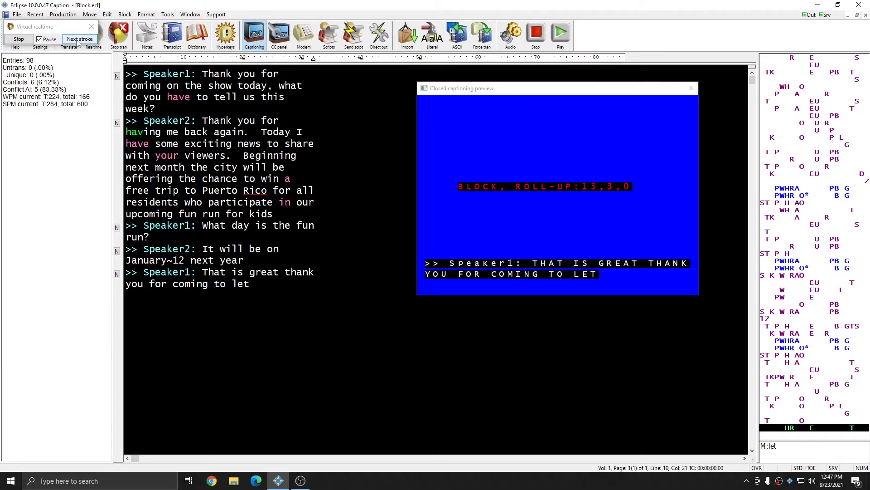
- Check the keyboard shortcuts of the CC:RT Blank & Pass and CC:RT Block macros in the user settings' macro list, and close the settings
left_click_drag(67, 27, 60, 93)
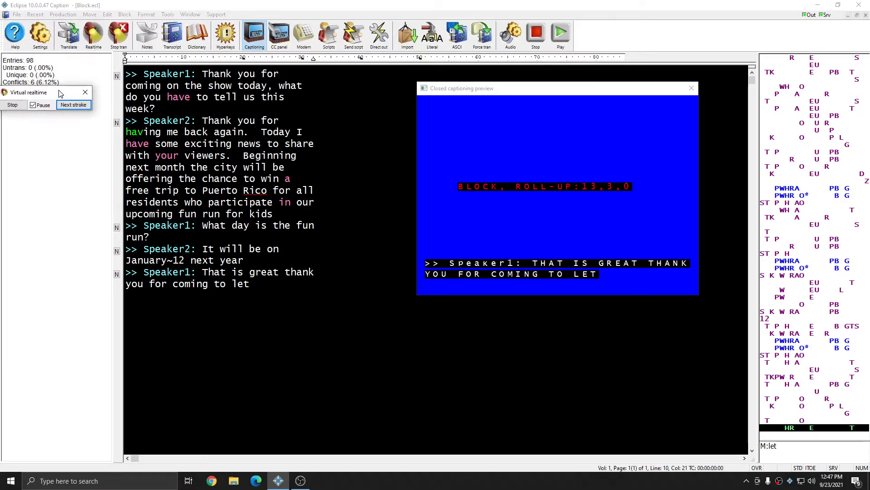
left_click(41, 34)
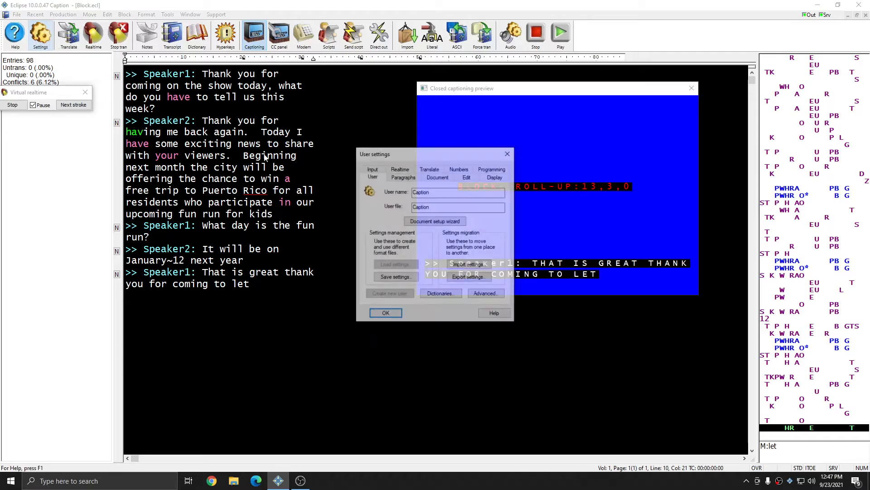
left_click(466, 177)
left_click(417, 189)
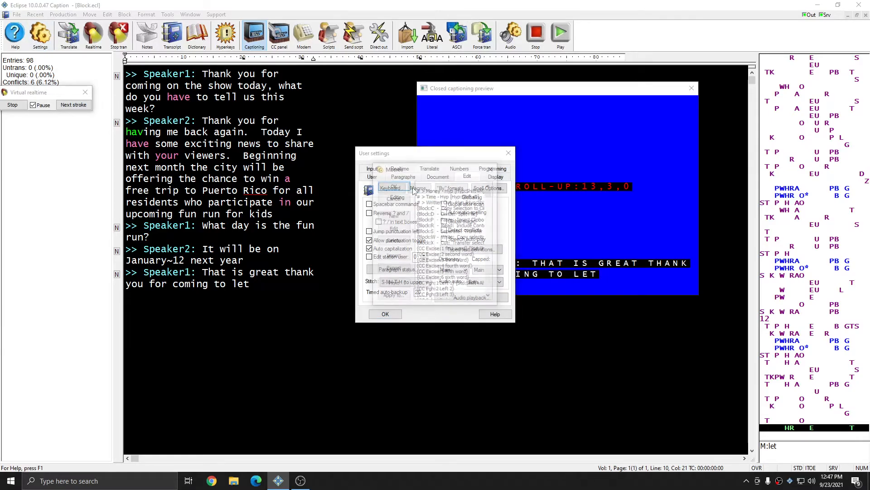
left_click(458, 238)
key("c")
scroll(467, 237, "down", 4)
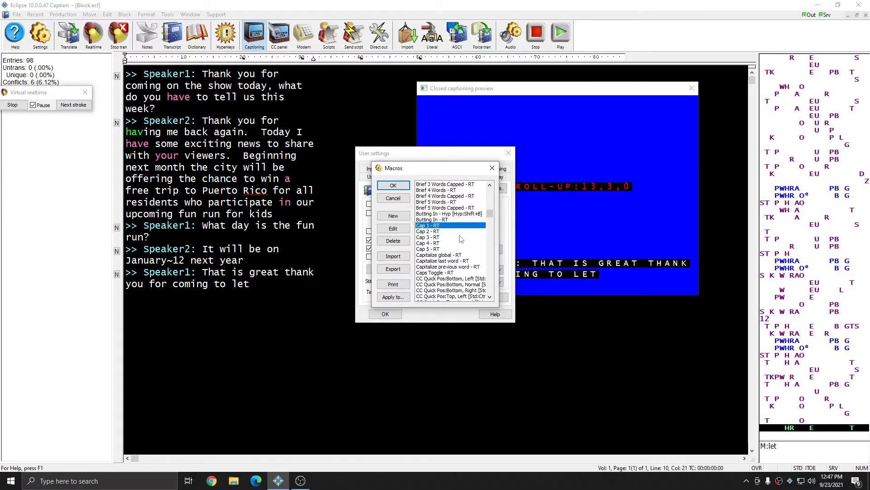
scroll(461, 239, "down", 4)
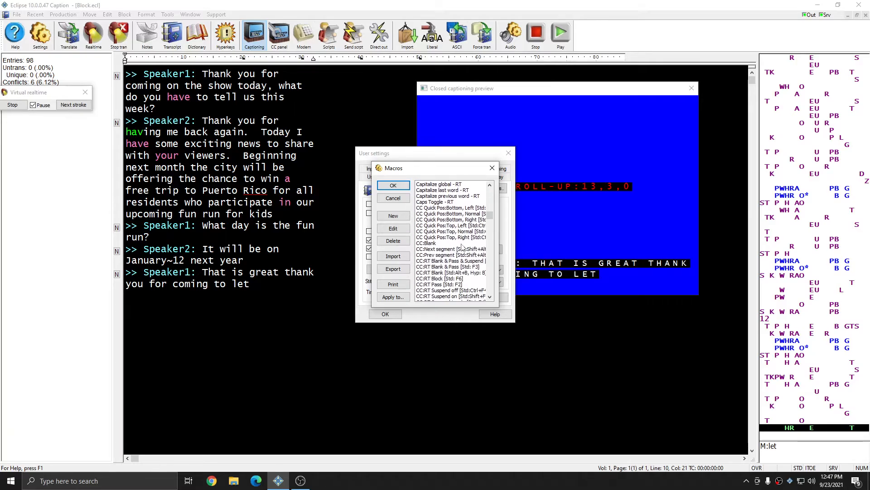
left_click(448, 268)
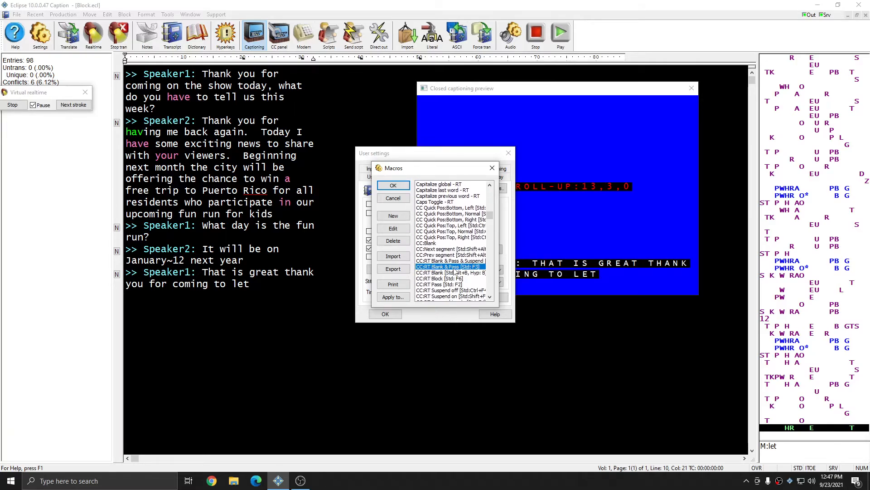
left_click(450, 279)
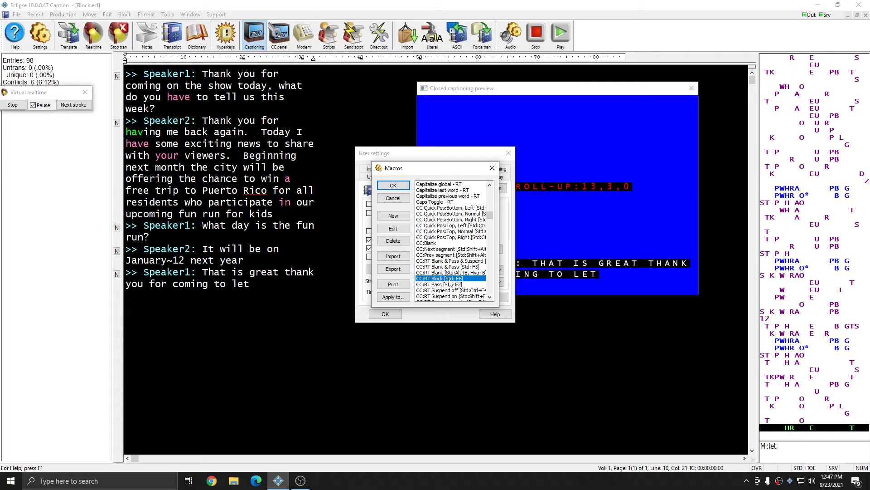
double_click(450, 279)
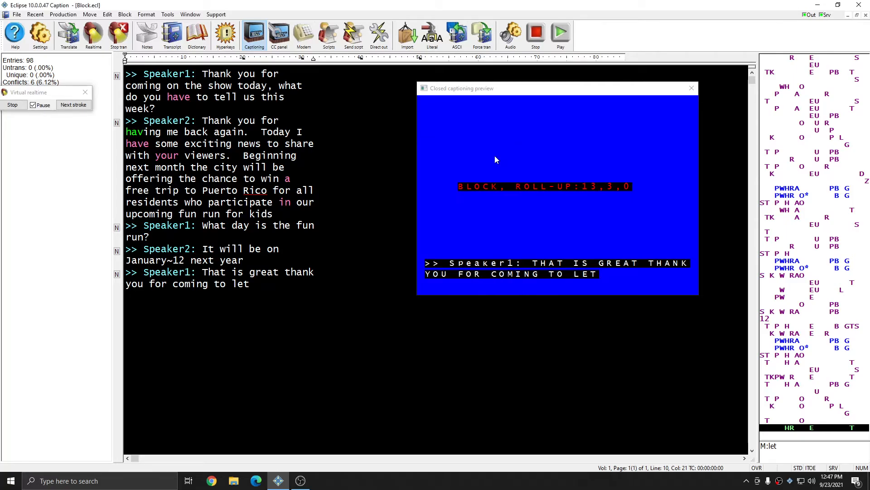